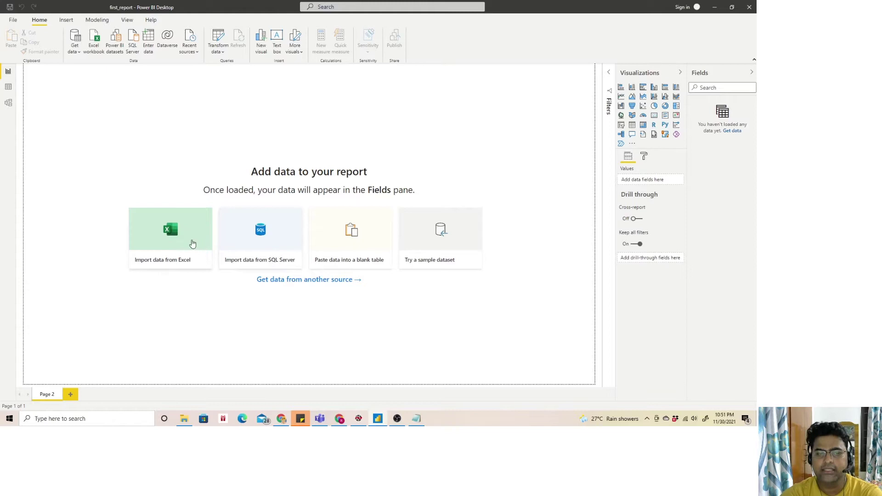
- Import the ExcelScrapping sheet from the ExcelScraping Excel workbook and load it into the report
{"action": "left_click", "coordinate": [192, 244]}
{"action": "left_click", "coordinate": [97, 58]}
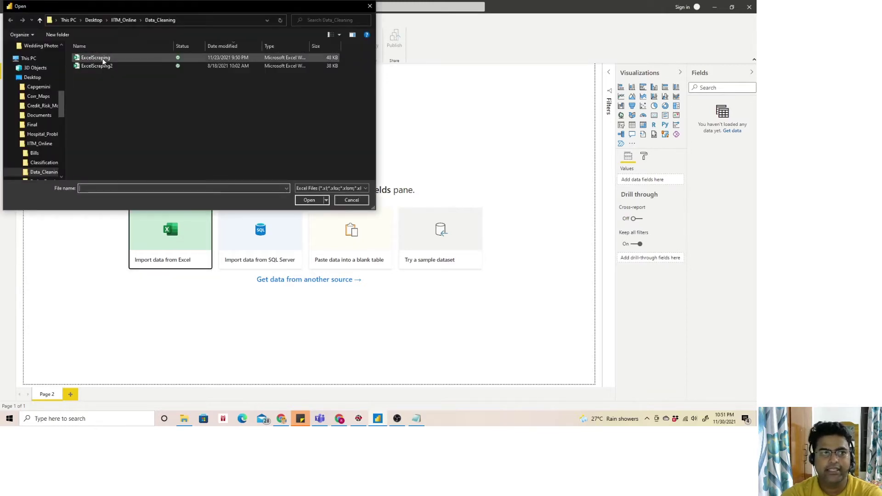
{"action": "left_click", "coordinate": [303, 201]}
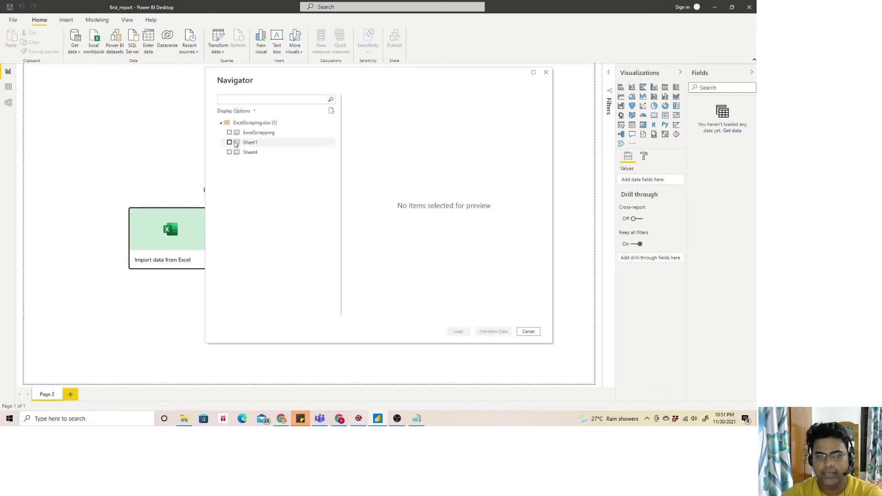
{"action": "left_click", "coordinate": [229, 133]}
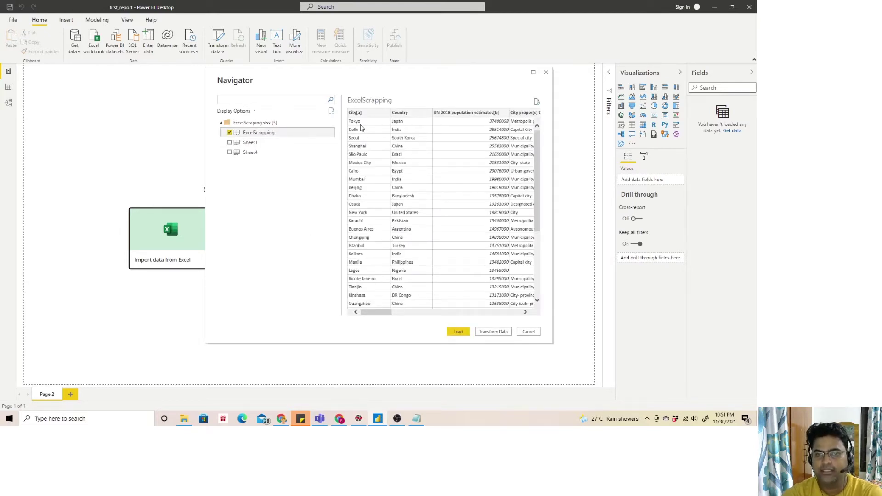
{"action": "left_click_drag", "start_coordinate": [374, 312], "coordinate": [384, 313]}
{"action": "left_click", "coordinate": [457, 331]}
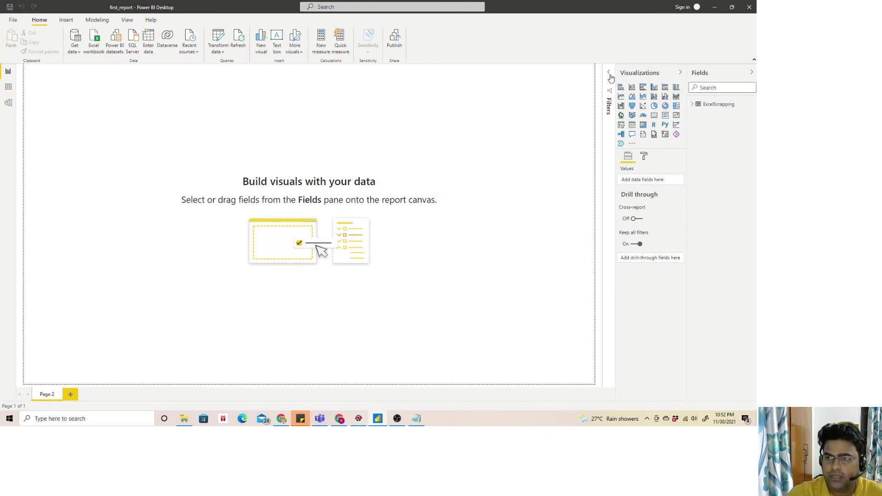
- Create a column chart of UN 2018 population estimates by City[a] and enlarge it to almost the full page width
{"action": "left_click", "coordinate": [609, 74]}
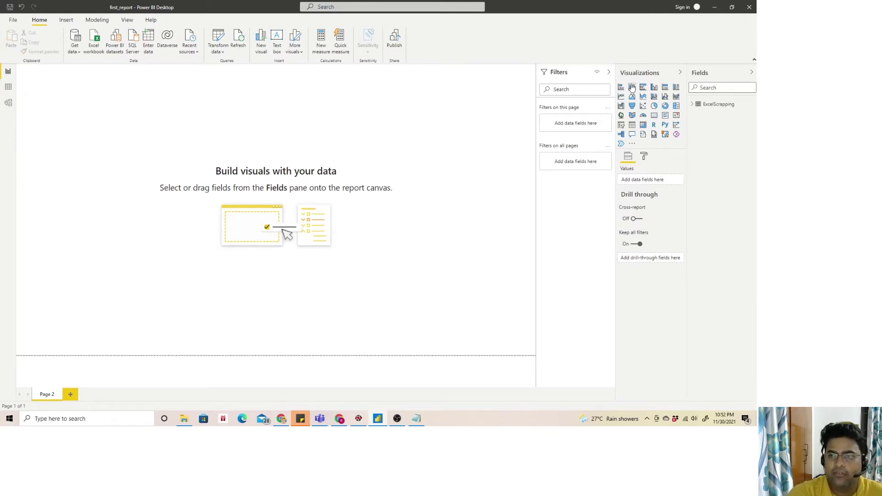
{"action": "left_click", "coordinate": [691, 105]}
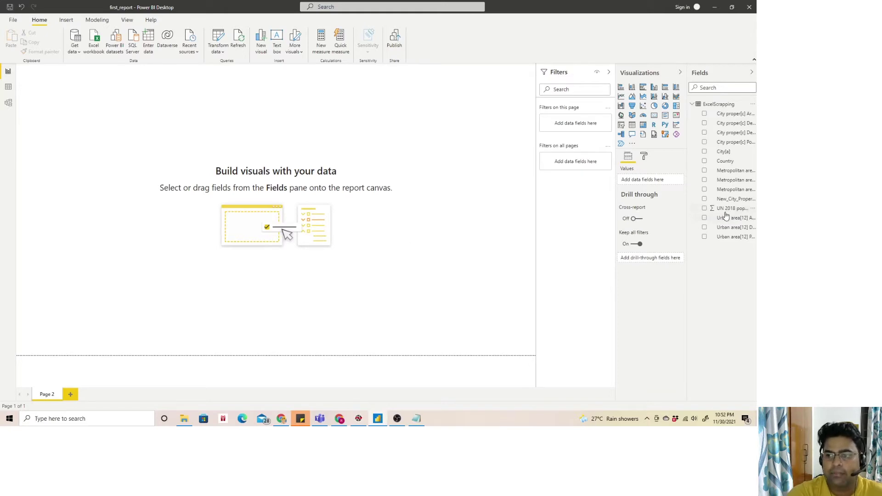
{"action": "left_click", "coordinate": [705, 209]}
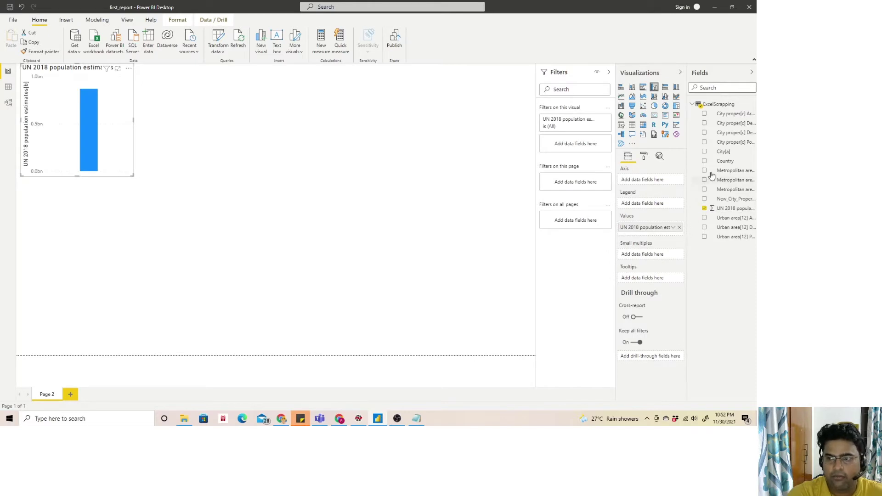
{"action": "left_click", "coordinate": [705, 154]}
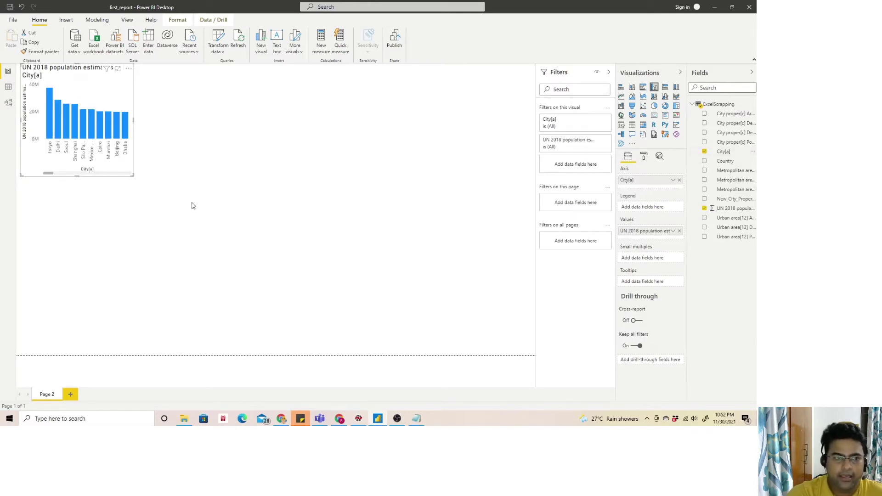
{"action": "left_click_drag", "start_coordinate": [132, 174], "coordinate": [444, 288]}
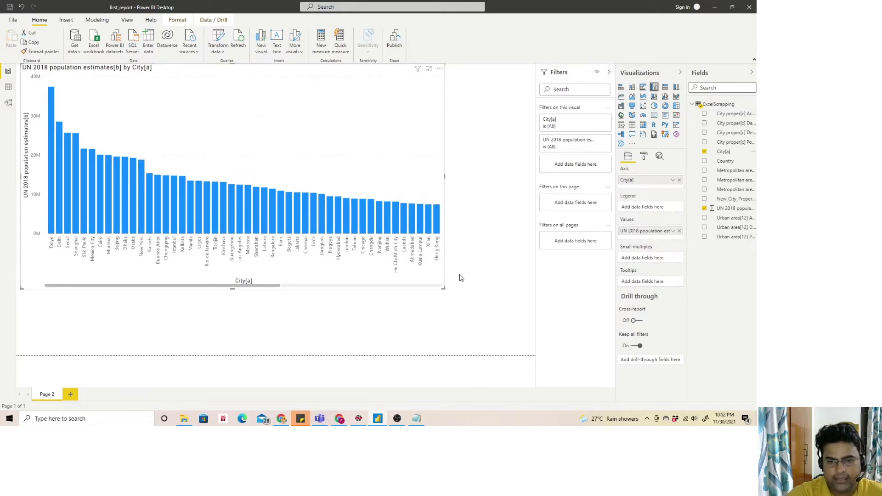
{"action": "left_click_drag", "start_coordinate": [443, 288], "coordinate": [520, 297]}
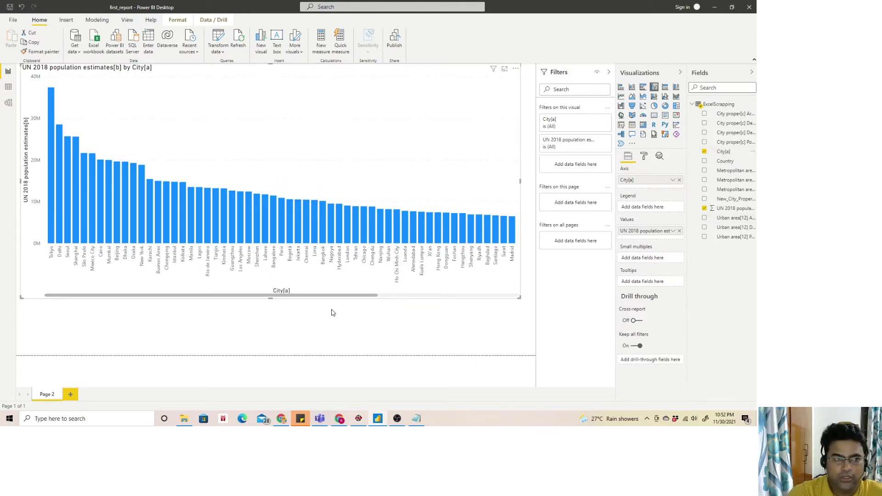
- Exclude Tokyo from the chart with the City[a] filter, include it again and deselect the chart
{"action": "mouse_move", "coordinate": [116, 210]}
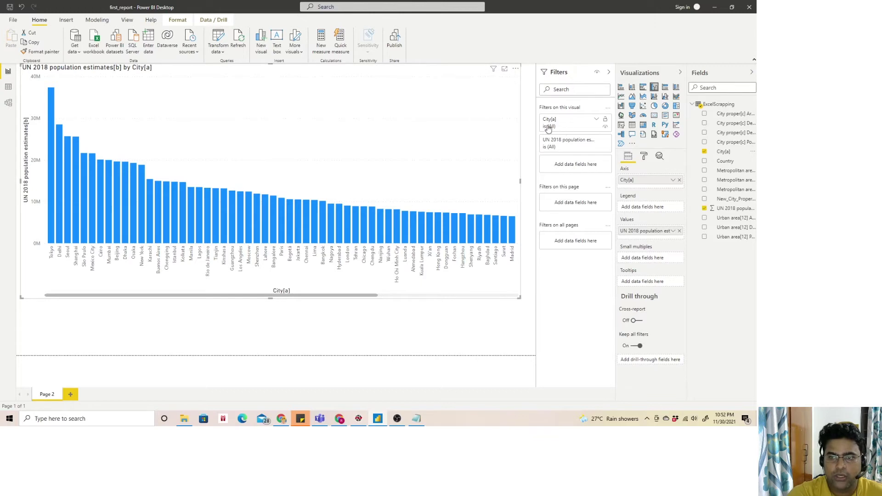
{"action": "left_click", "coordinate": [599, 120]}
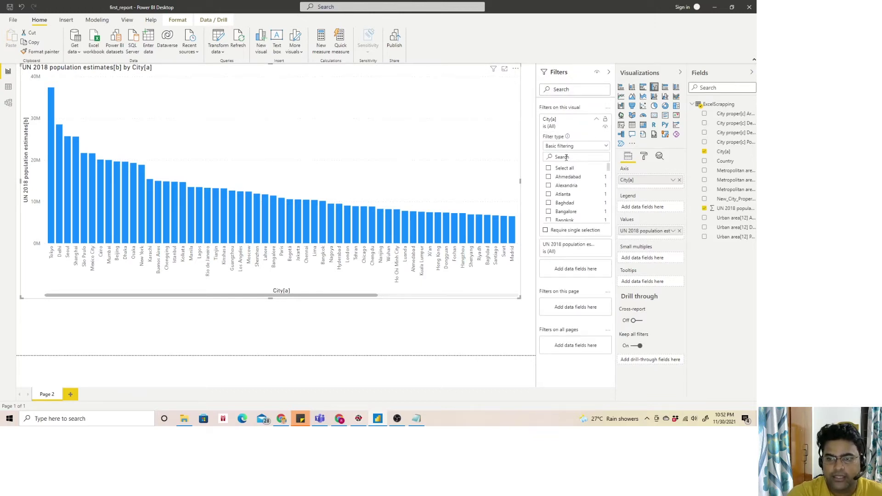
{"action": "left_click", "coordinate": [548, 168]}
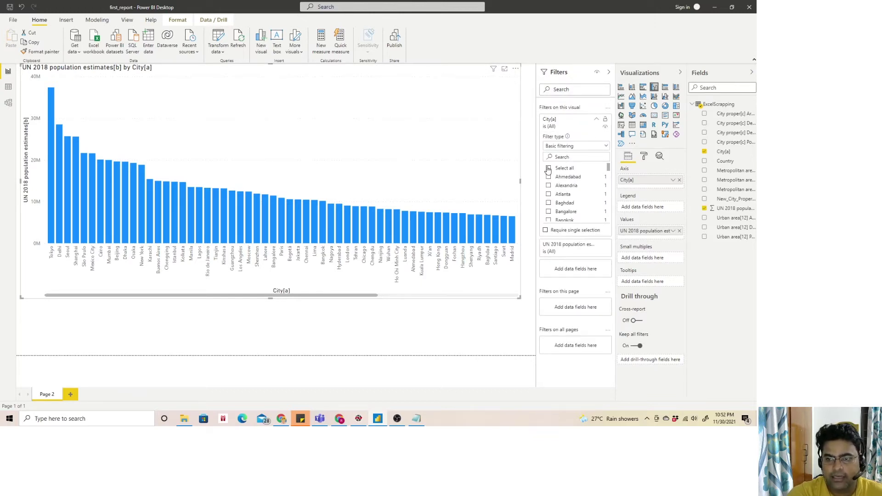
{"action": "left_click", "coordinate": [570, 157]}
{"action": "type", "text": "tok"}
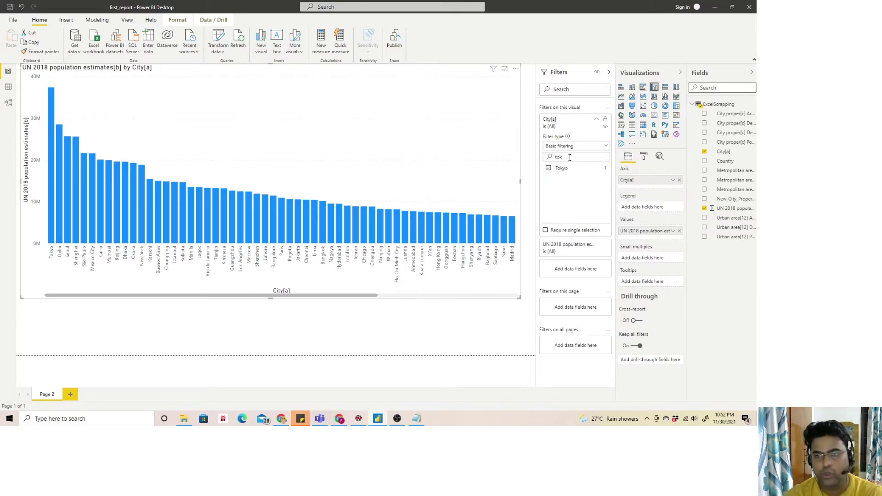
{"action": "left_click", "coordinate": [548, 169]}
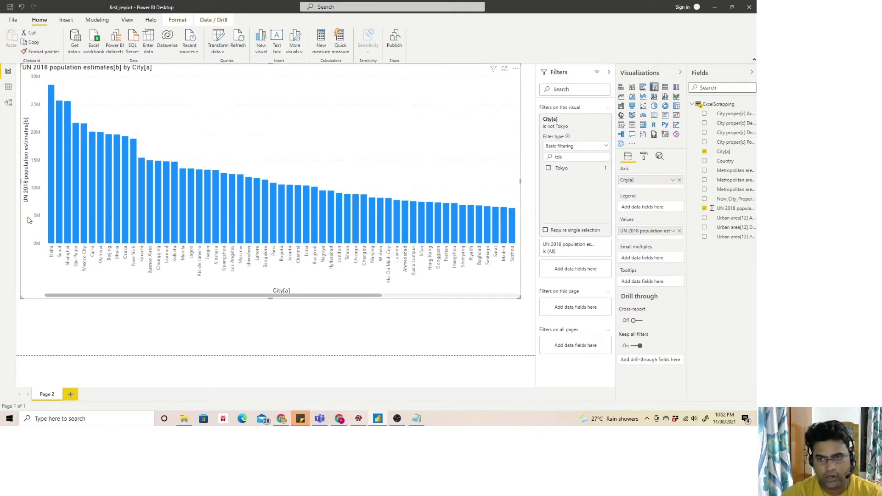
{"action": "left_click", "coordinate": [548, 168]}
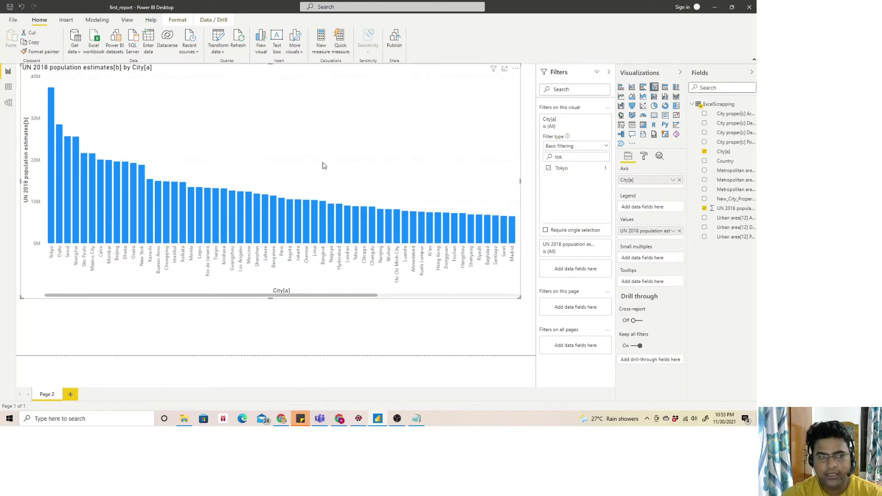
{"action": "left_click", "coordinate": [431, 318]}
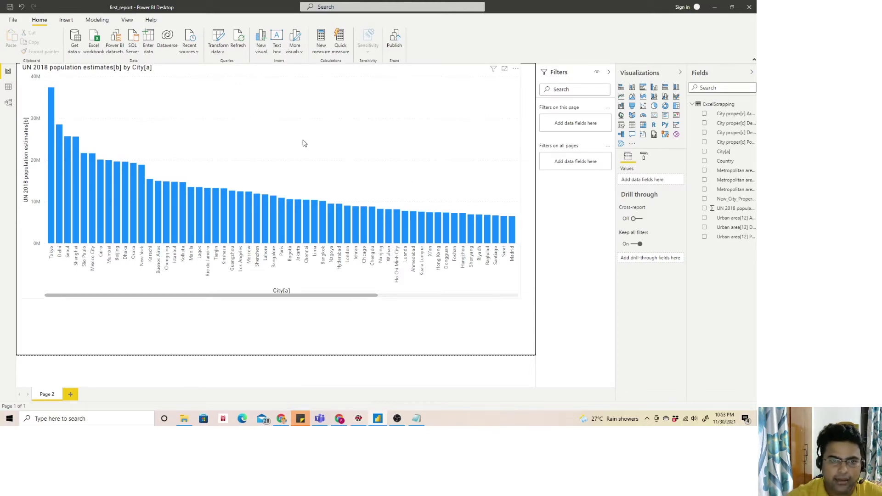
- Generate a text summary of the population chart and enlarge the summary text box
{"action": "right_click", "coordinate": [293, 196]}
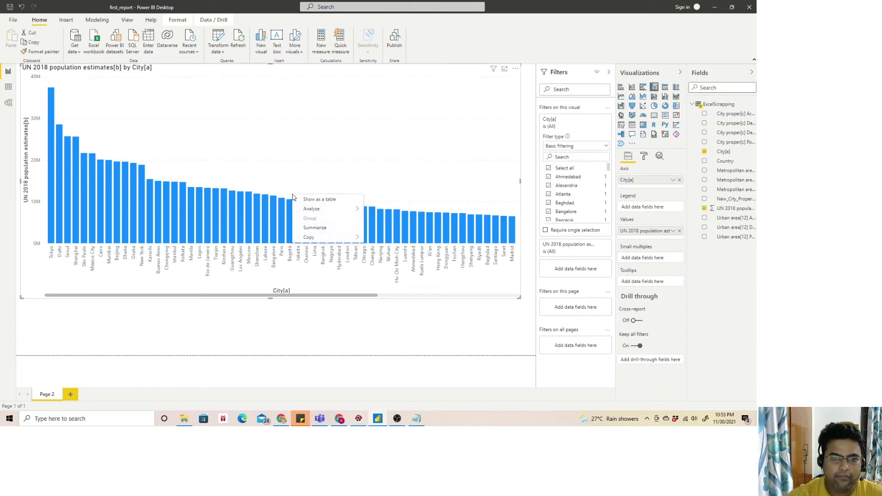
{"action": "left_click", "coordinate": [311, 228]}
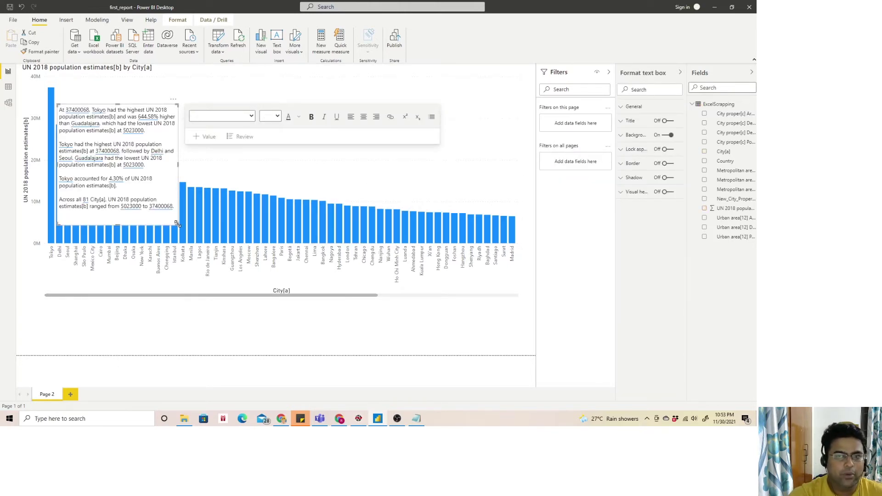
{"action": "left_click_drag", "start_coordinate": [196, 234], "coordinate": [267, 263]}
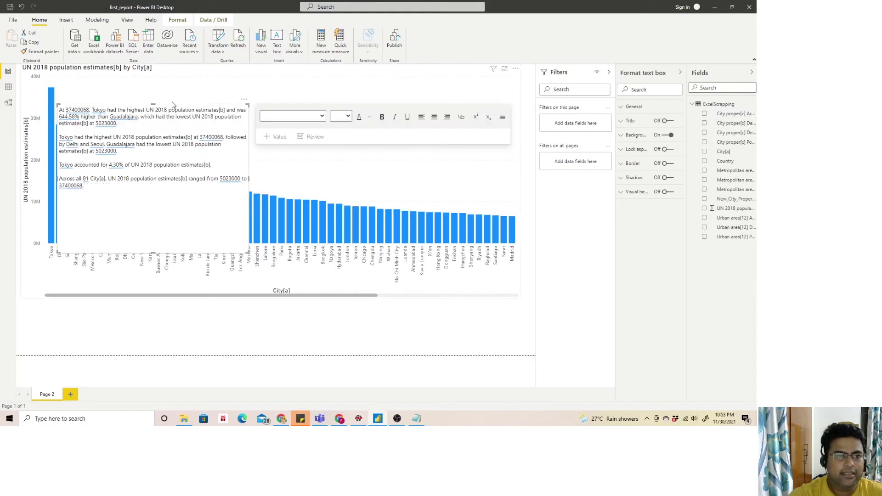
- Move the chart down the page and place the summary text box over the chart's empty upper-right area
{"action": "key", "text": "ctrl+z"}
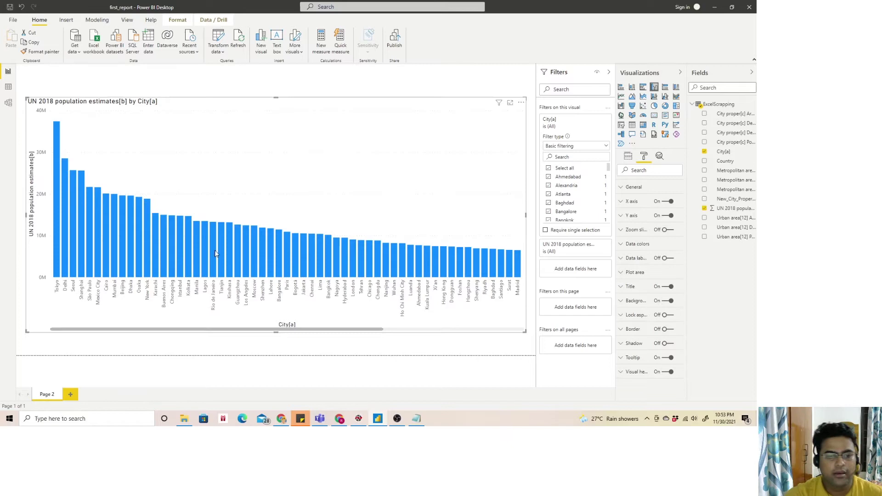
{"action": "right_click", "coordinate": [227, 179]}
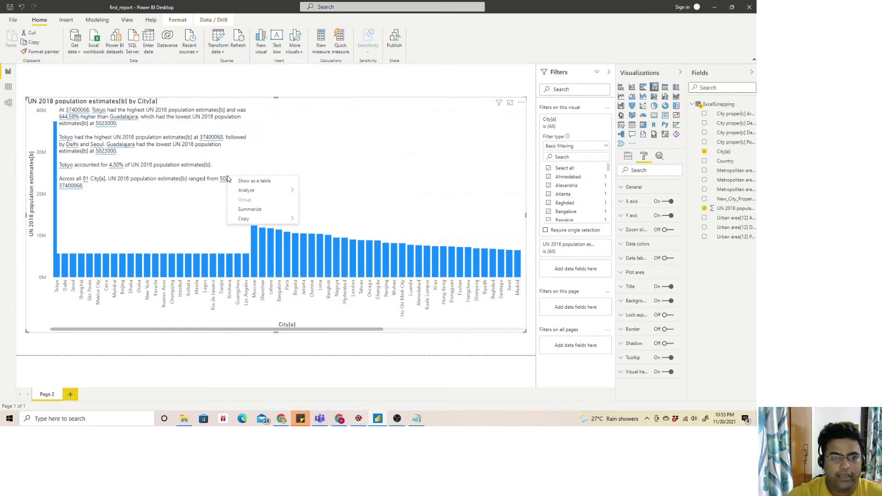
{"action": "left_click", "coordinate": [182, 187]}
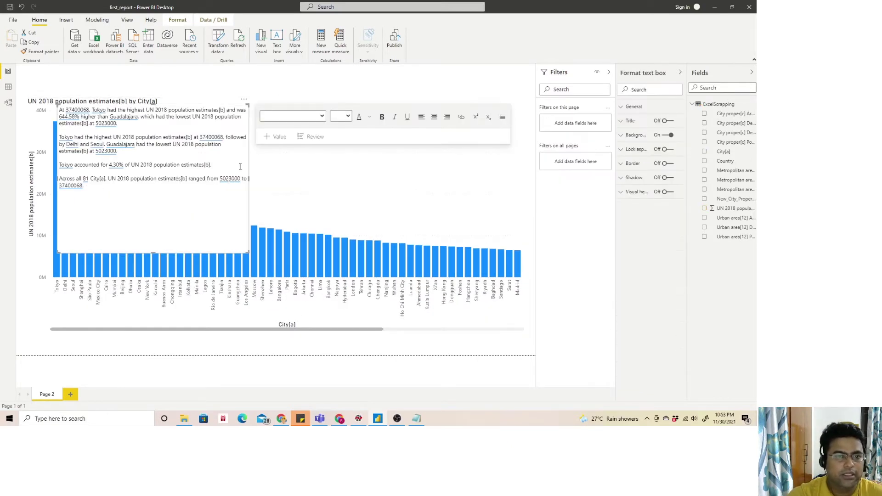
{"action": "left_click_drag", "start_coordinate": [209, 109], "coordinate": [460, 81]}
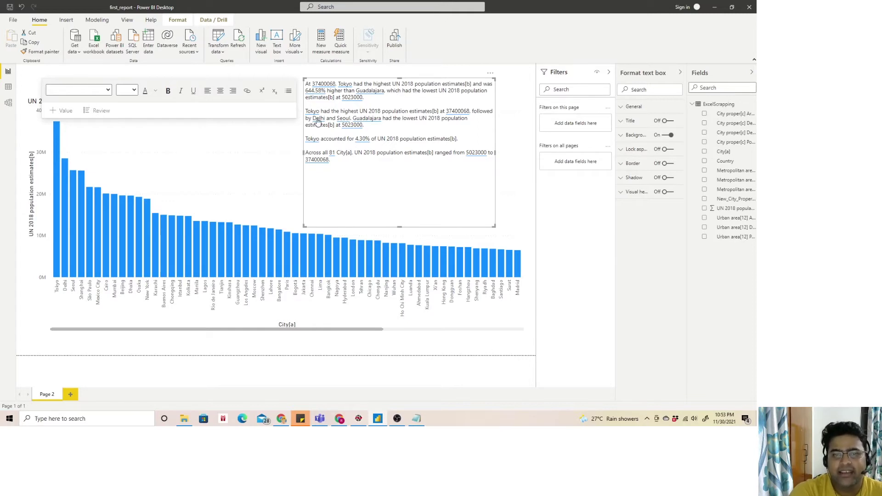
- Inspect how the Delhi value in the summary is calculated, leaving its settings unchanged
{"action": "left_click", "coordinate": [317, 121]}
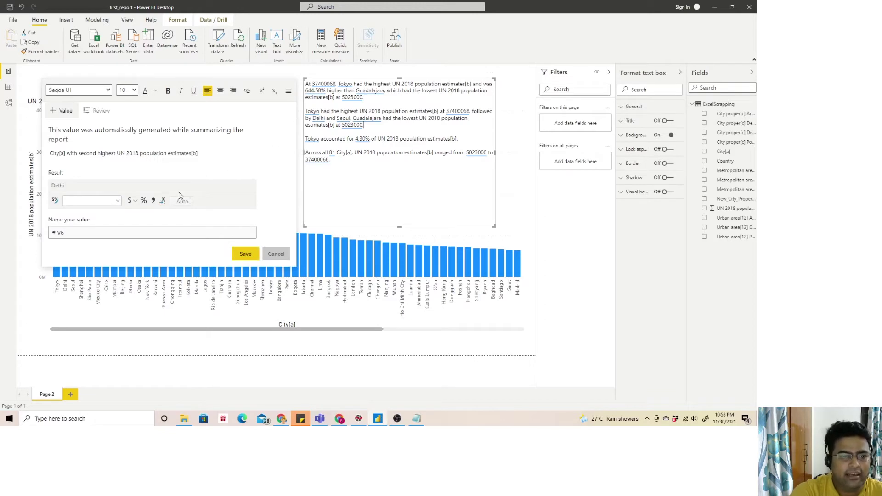
{"action": "left_click", "coordinate": [275, 254]}
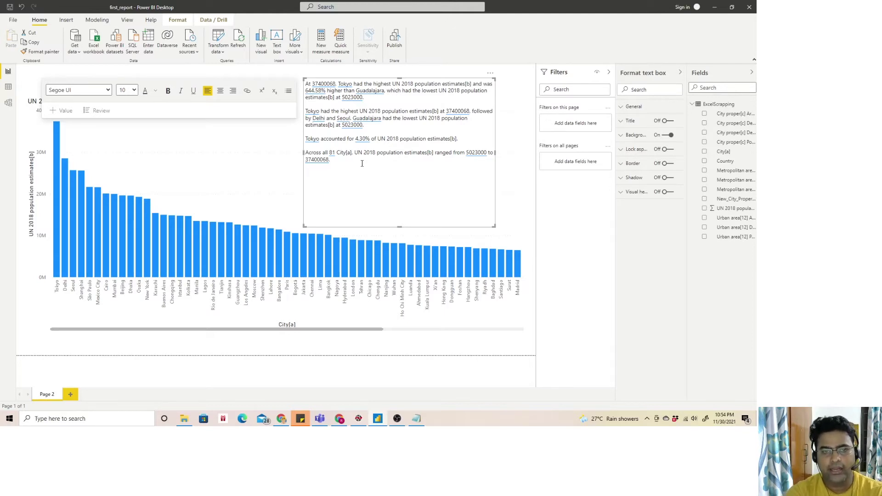
- Add a new line reading "Total count of cities:" at the end of the summary text
{"action": "key", "text": "Return"}
{"action": "type", "text": "ot"}
{"action": "type", "text": "Ta"}
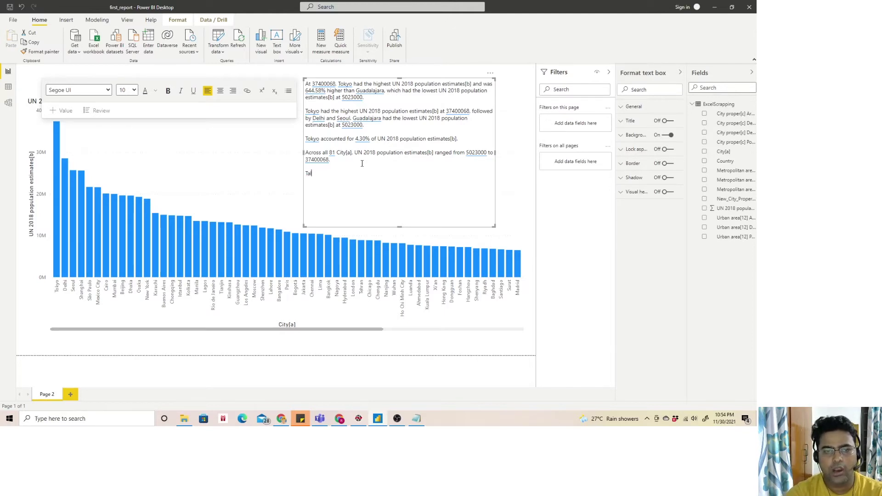
{"action": "type", "text": "tal count of "}
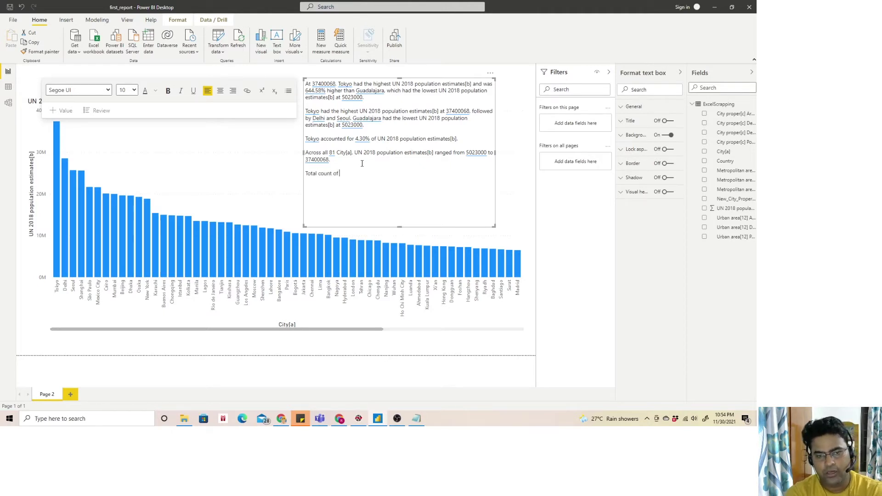
{"action": "type", "text": "cities"}
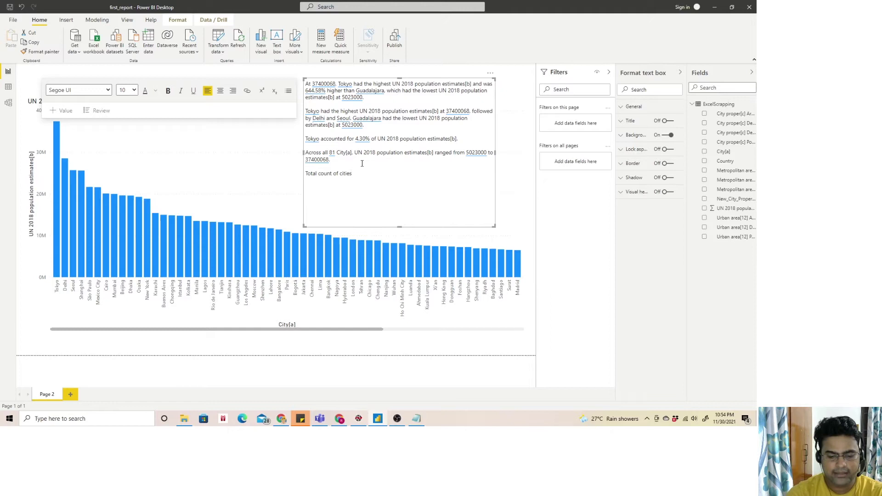
{"action": "type", "text": ":"}
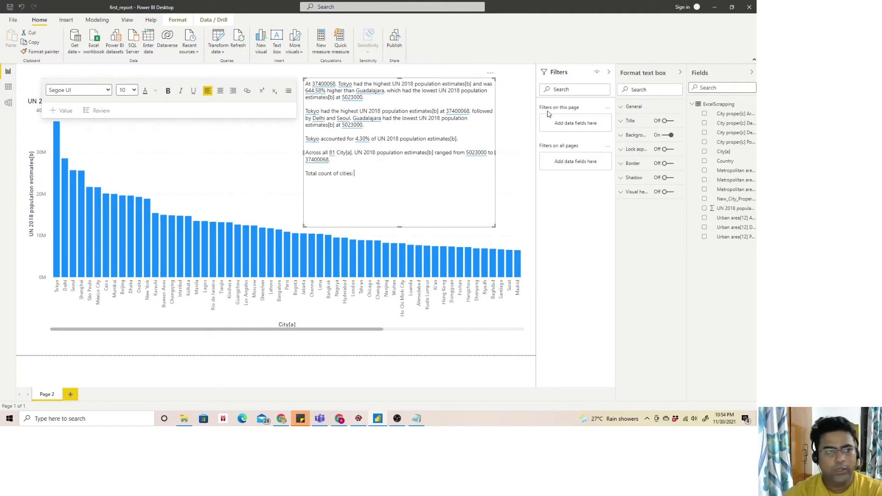
- Insert a dynamic value calculated as "count of city[a]" after the "Total count of cities:" label
{"action": "left_click", "coordinate": [65, 114]}
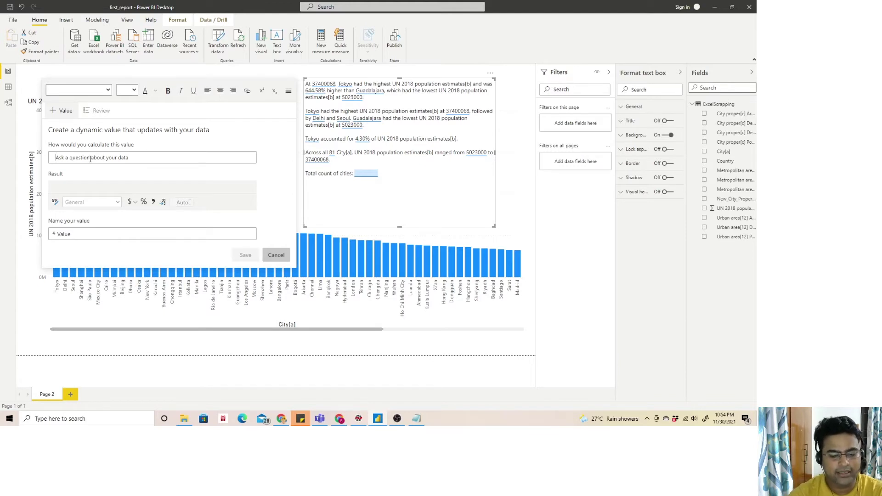
{"action": "type", "text": "count of ci"}
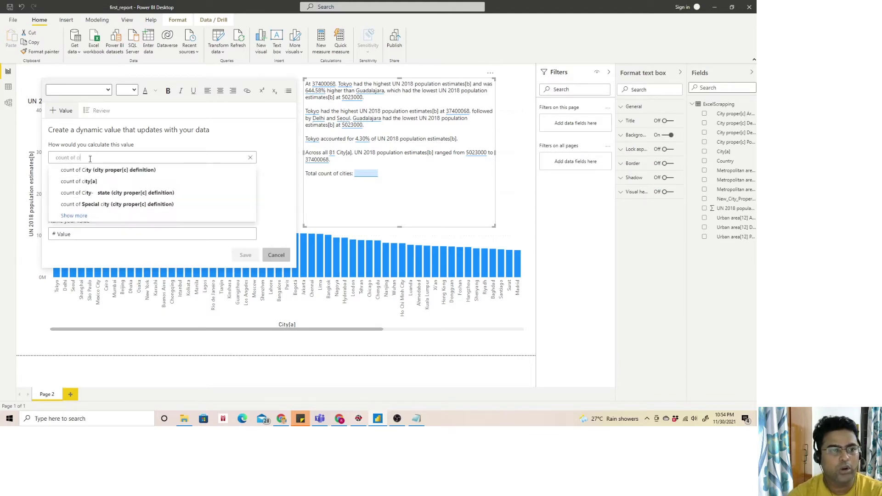
{"action": "left_click", "coordinate": [90, 182]}
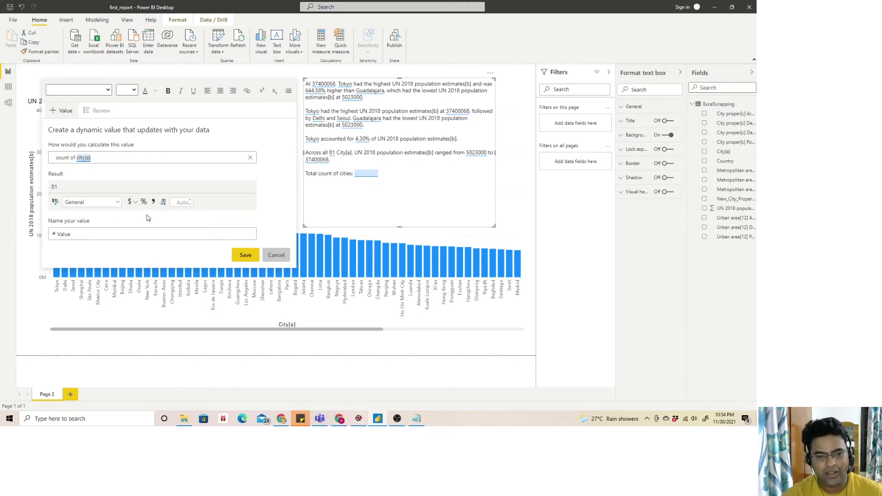
{"action": "left_click", "coordinate": [246, 256]}
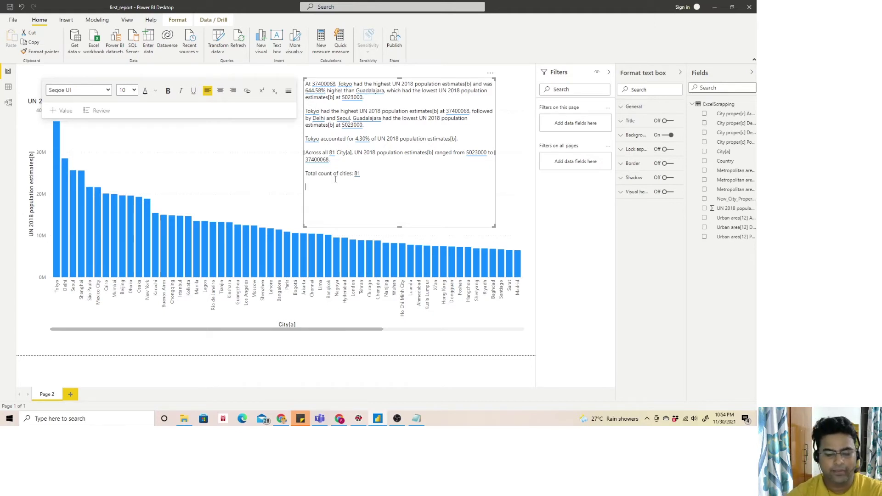
- Add a new line reading "City with highest population estimate :" below the total count of cities in the summary text
{"action": "key", "text": "Return"}
{"action": "key", "text": "Return"}
{"action": "type", "text": "Ci"}
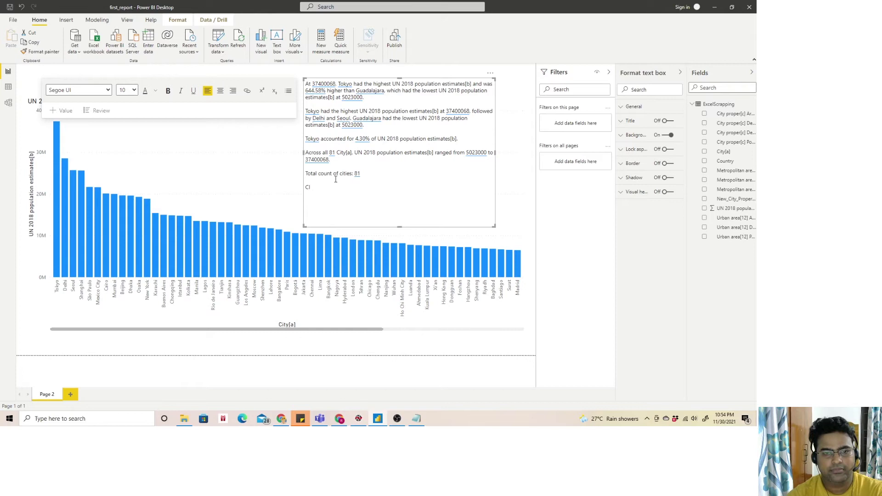
{"action": "type", "text": "ty with highest"}
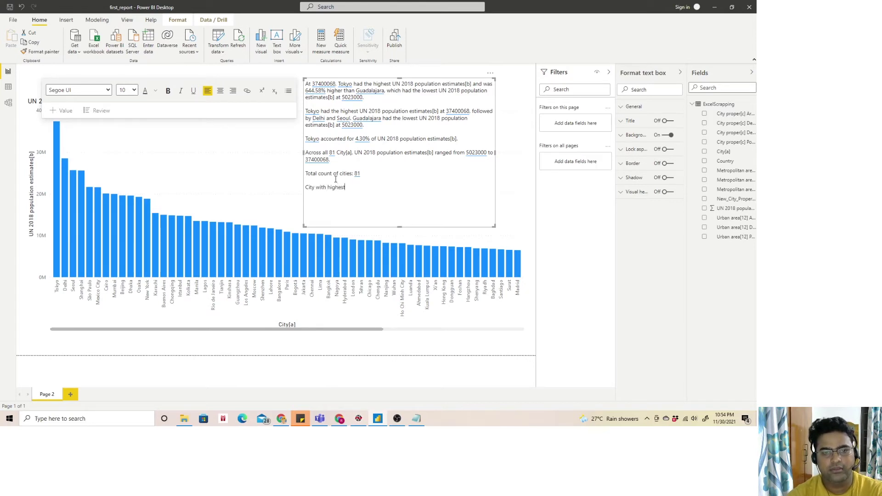
{"action": "type", "text": " pop"}
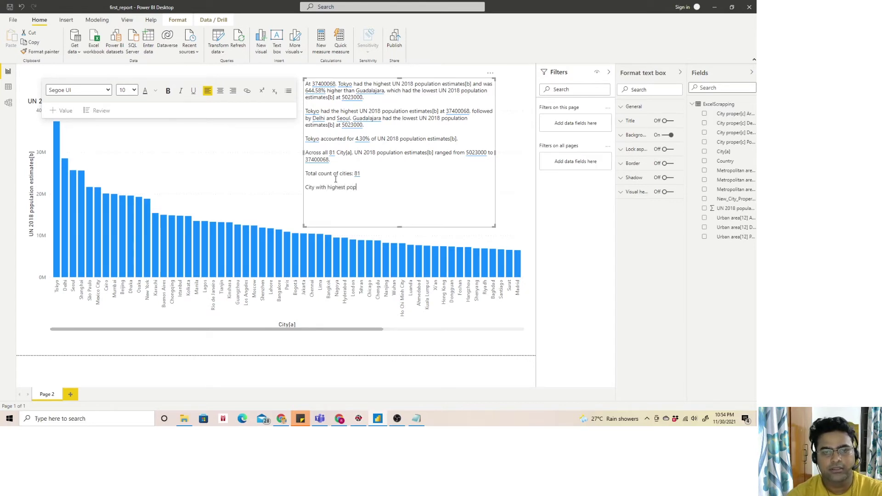
{"action": "type", "text": "ulation"}
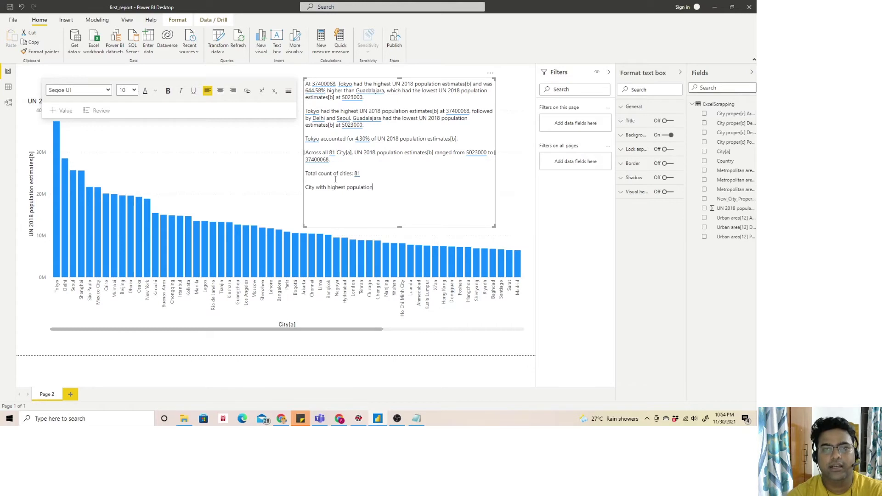
{"action": "type", "text": " estimat"}
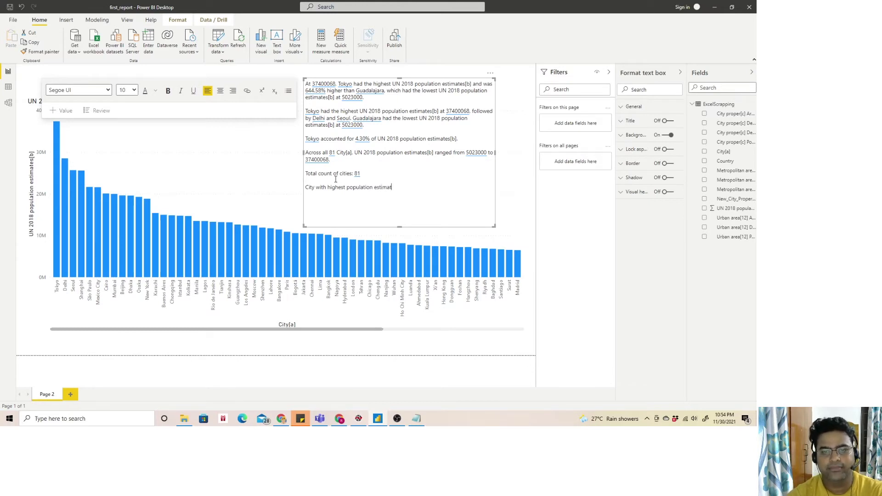
{"action": "type", "text": "e :"}
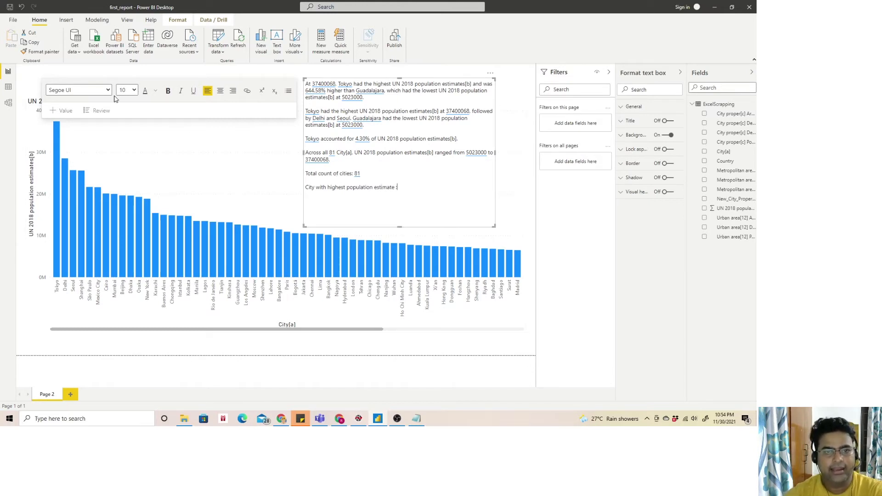
- Insert a dynamic value after that label, calculated as the city[a] with highest UN 2018 population estimates[b]
{"action": "left_click", "coordinate": [64, 111]}
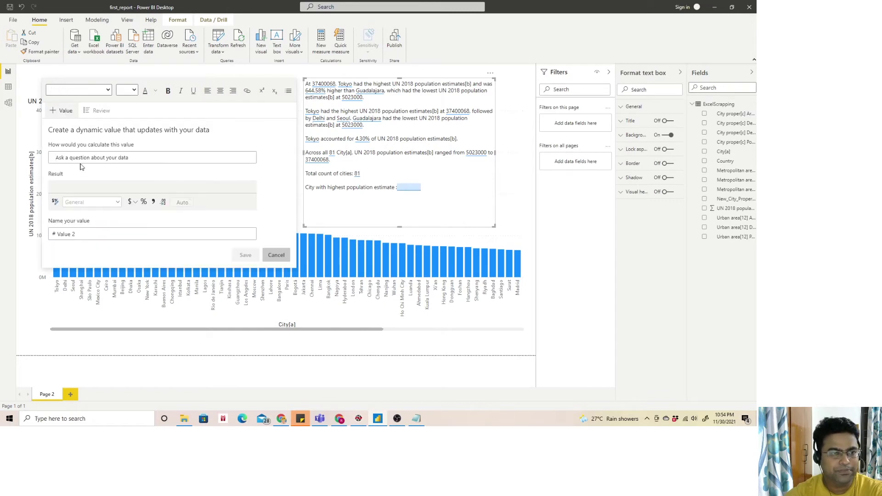
{"action": "type", "text": "cit"}
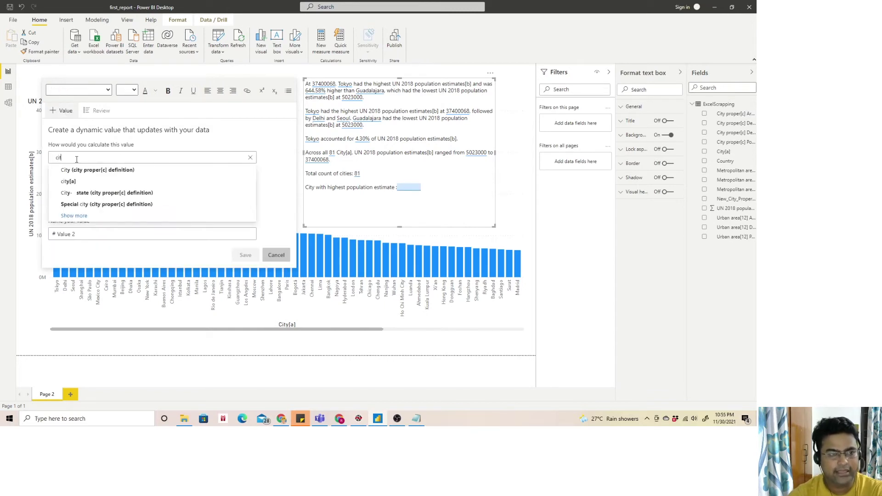
{"action": "left_click", "coordinate": [82, 182]}
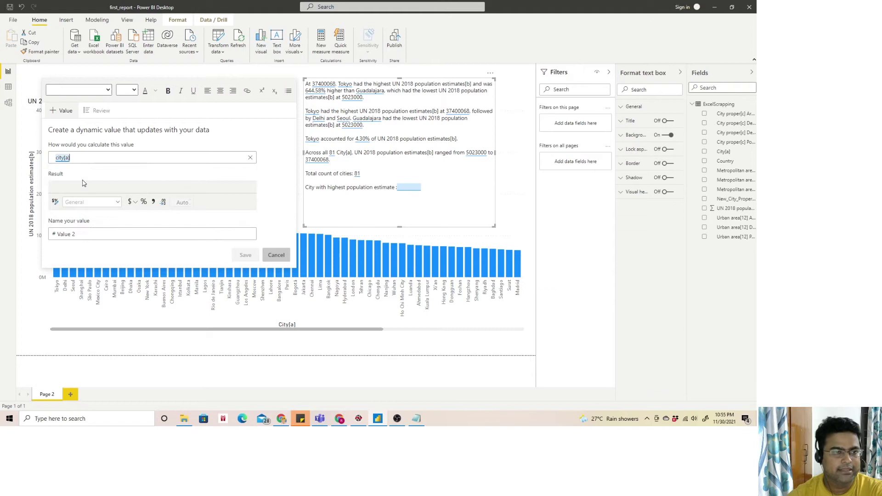
{"action": "type", "text": "wtih hig"}
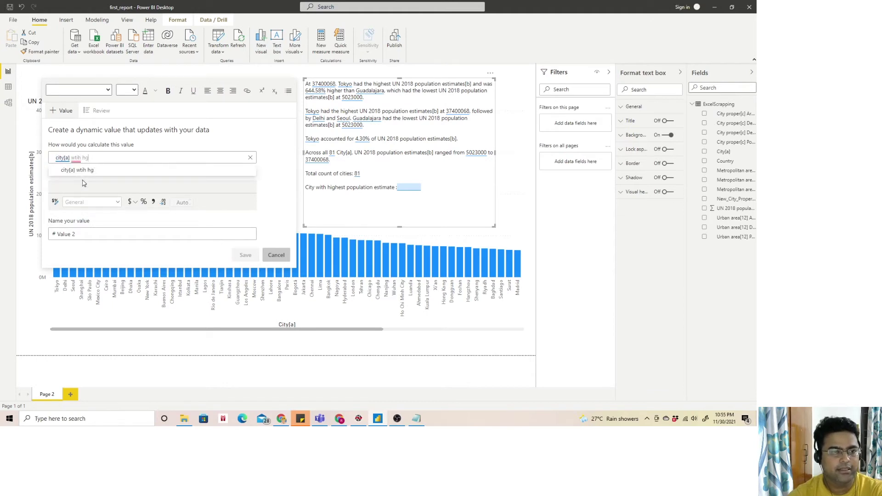
{"action": "type", "text": "hest"}
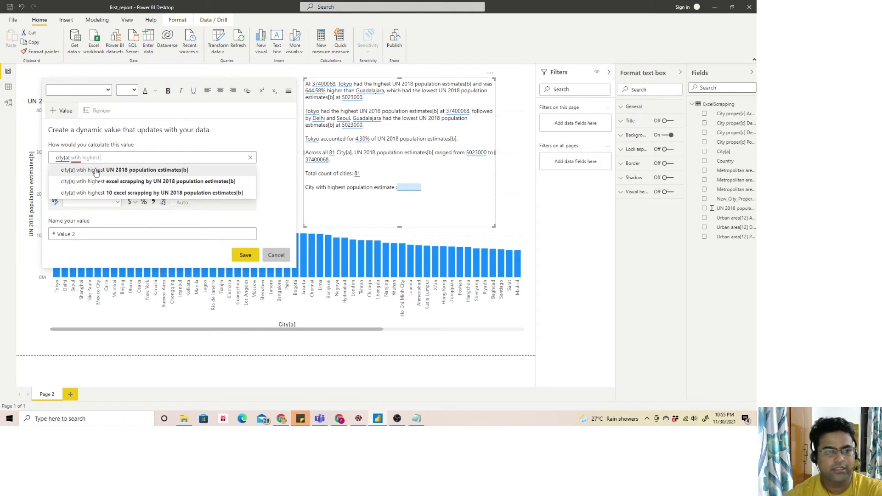
{"action": "left_click", "coordinate": [95, 171]}
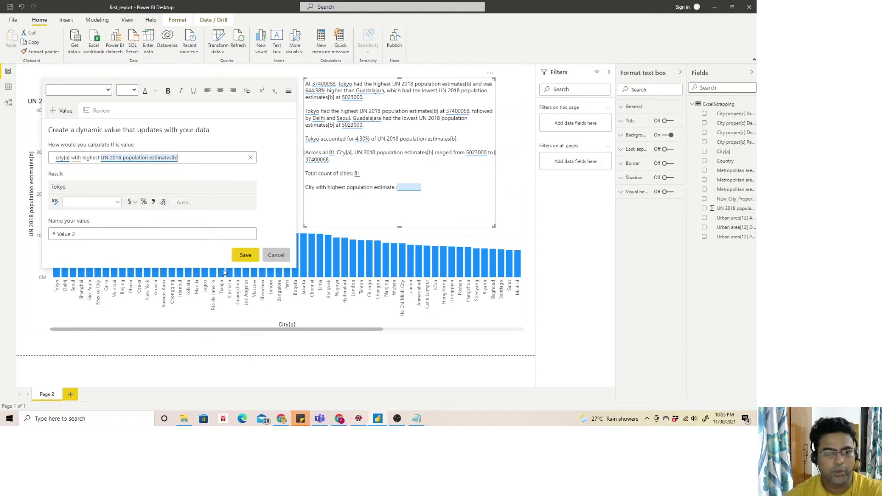
{"action": "left_click", "coordinate": [244, 257]}
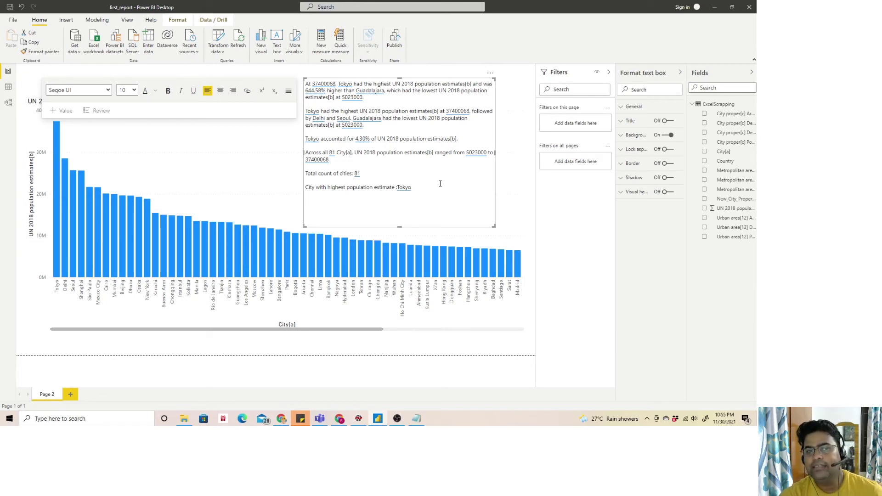
- Exclude Tokyo from the population chart using its City[a] filter
{"action": "left_click", "coordinate": [136, 144]}
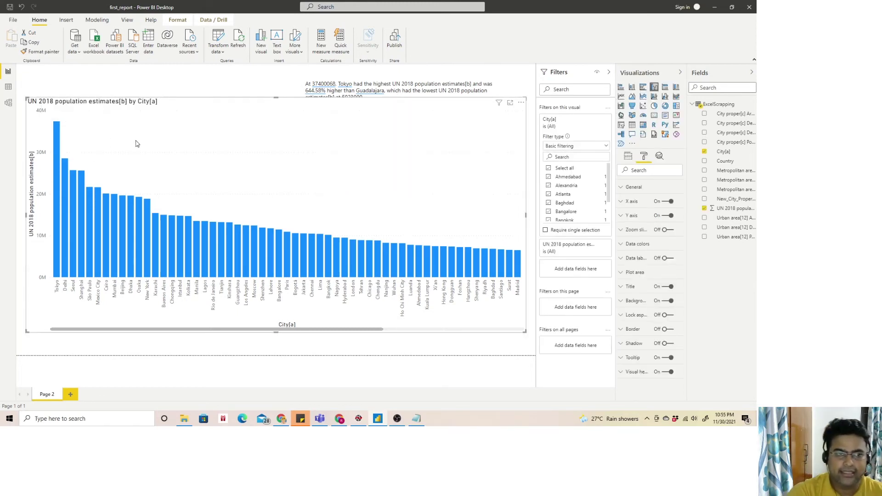
{"action": "left_click", "coordinate": [560, 158]}
{"action": "type", "text": "tok"}
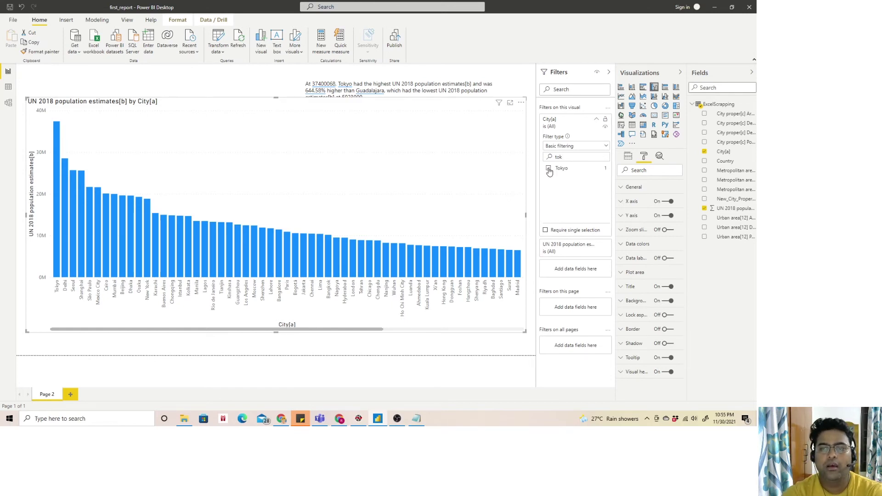
{"action": "left_click", "coordinate": [548, 170]}
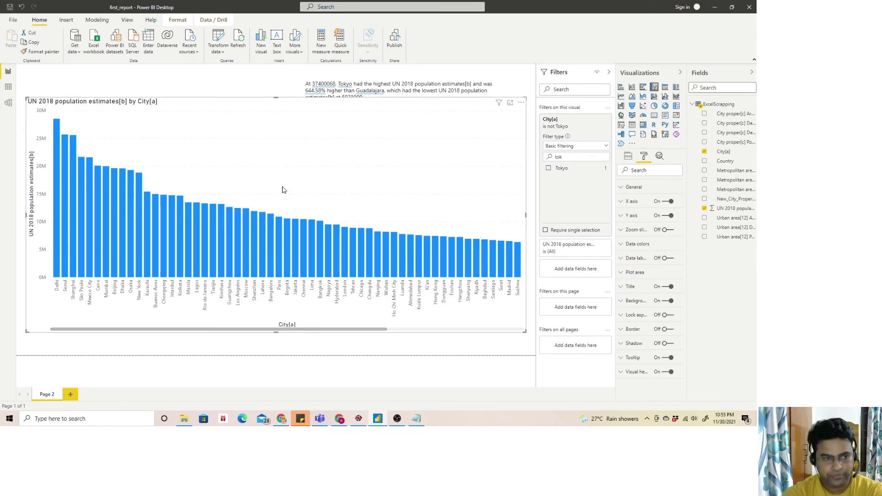
- Summarize the filtered chart in an enlarged text box, and nudge the chart slightly up the page
{"action": "right_click", "coordinate": [255, 178]}
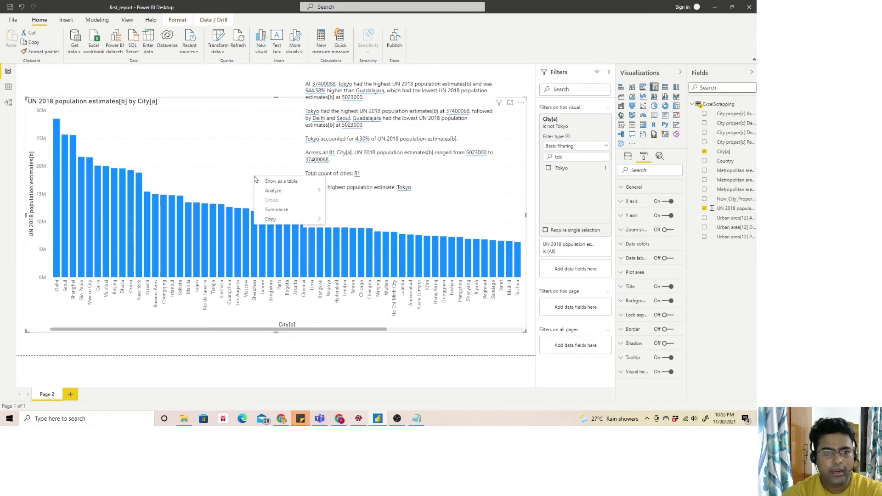
{"action": "left_click", "coordinate": [272, 209]}
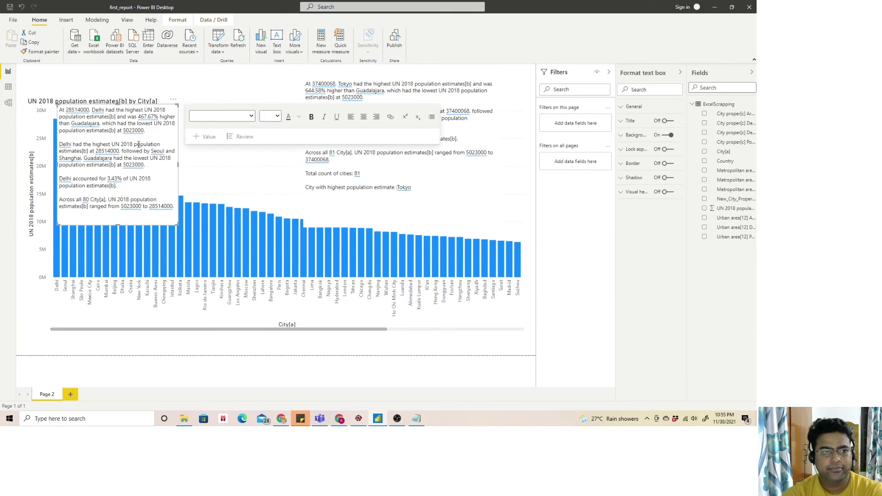
{"action": "left_click_drag", "start_coordinate": [179, 225], "coordinate": [245, 257]}
{"action": "left_click_drag", "start_coordinate": [198, 106], "coordinate": [194, 91]}
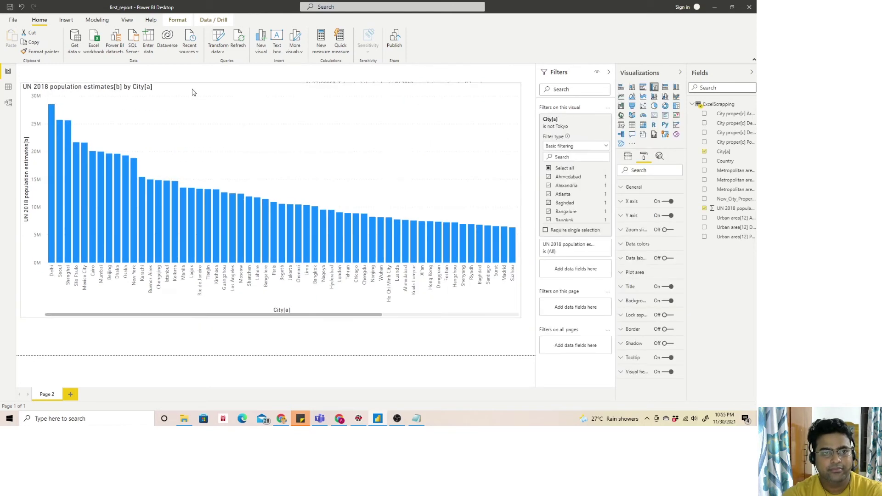
- Compare the newly generated summary with the original summary text box
{"action": "right_click", "coordinate": [350, 160]}
{"action": "left_click", "coordinate": [210, 171]}
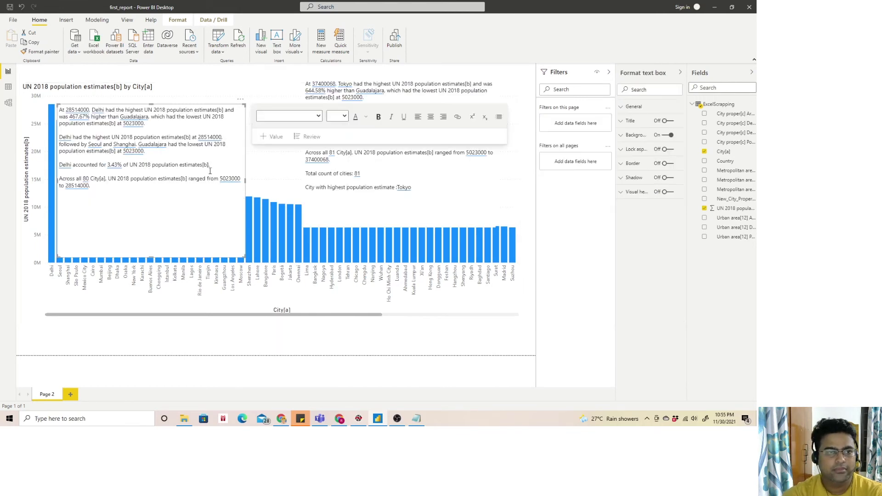
{"action": "triple_click", "coordinate": [220, 126]}
{"action": "left_click", "coordinate": [216, 128]}
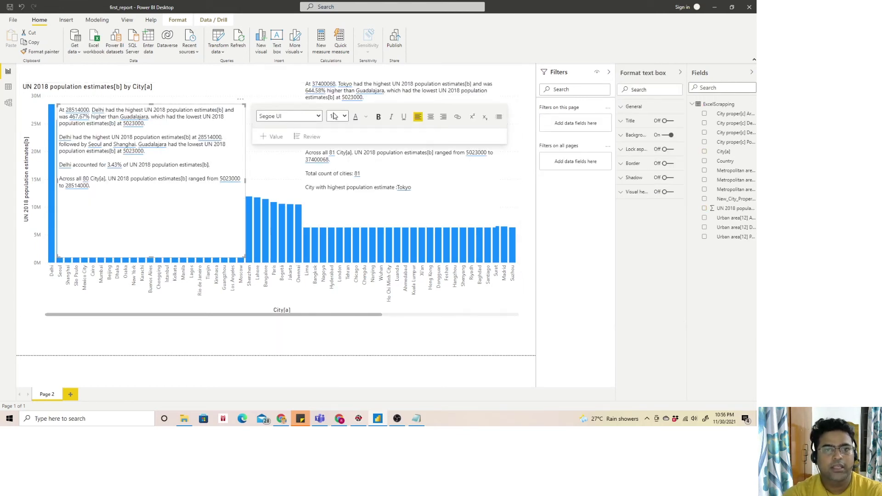
{"action": "left_click", "coordinate": [462, 190]}
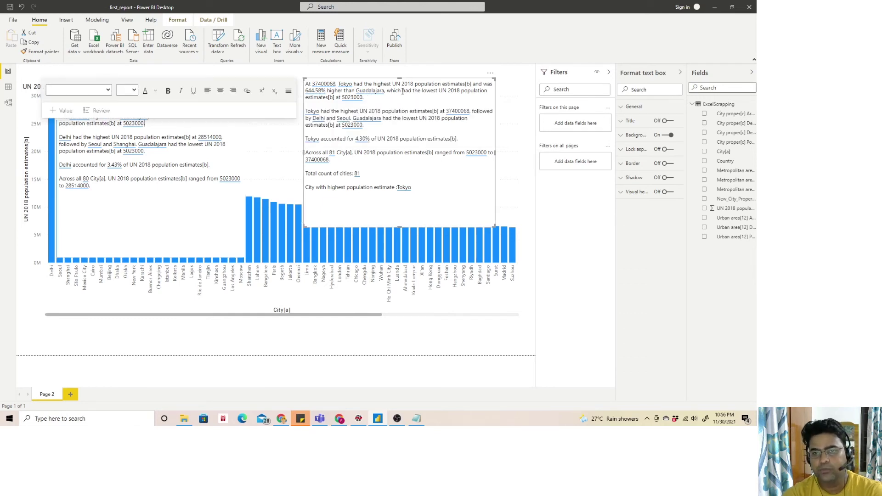
{"action": "left_click", "coordinate": [242, 155]}
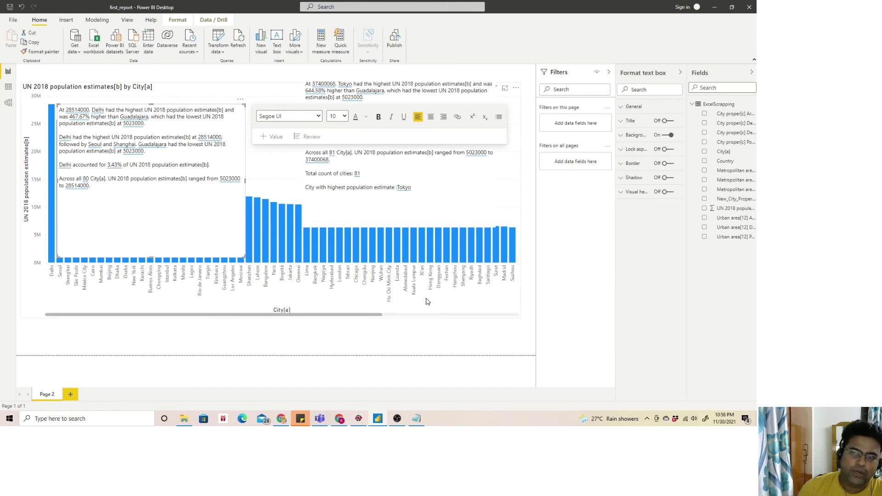
- On a new page, build an enlarged column chart of UN 2018 population estimates[b] by Country and generate its text summary
{"action": "left_click", "coordinate": [71, 395]}
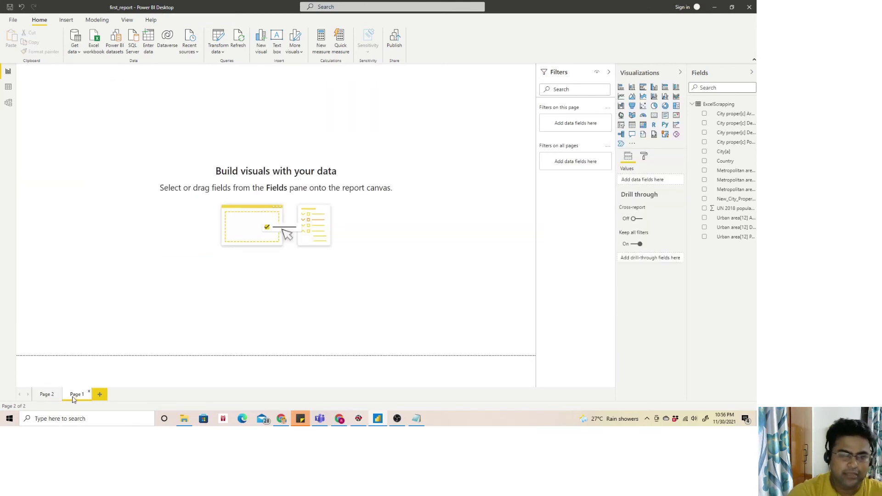
{"action": "left_click", "coordinate": [704, 209]}
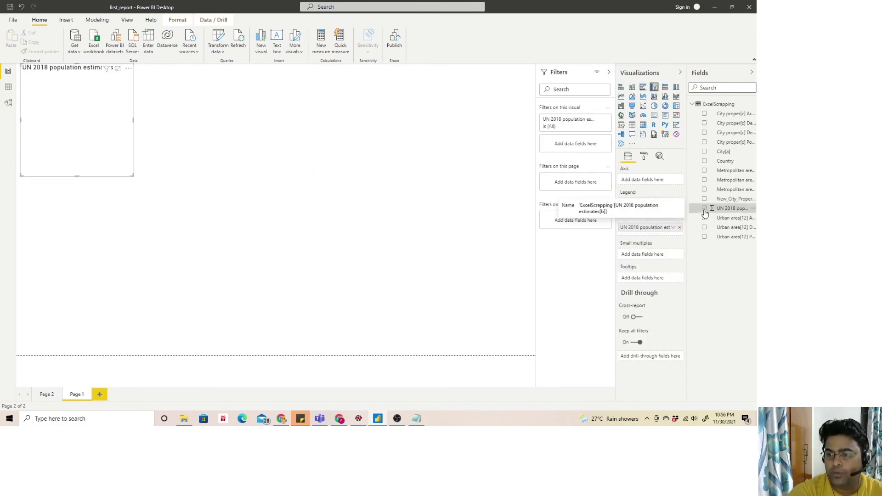
{"action": "left_click", "coordinate": [704, 161]}
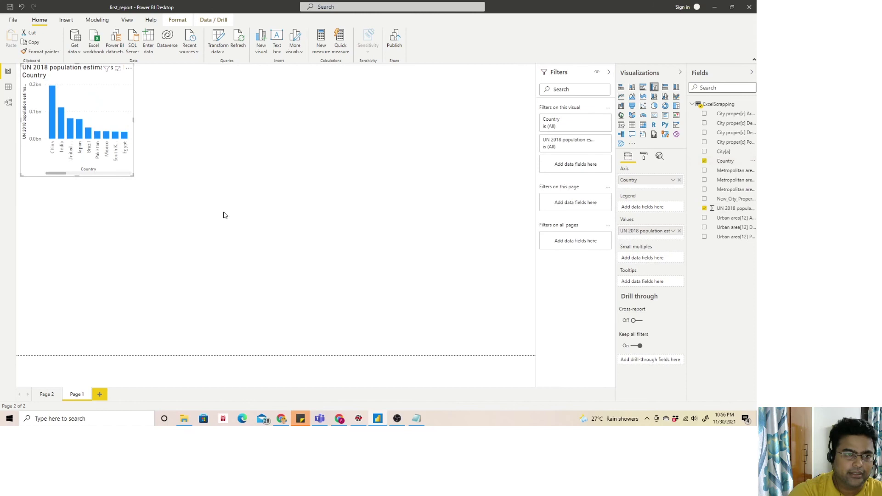
{"action": "left_click_drag", "start_coordinate": [133, 176], "coordinate": [451, 263]}
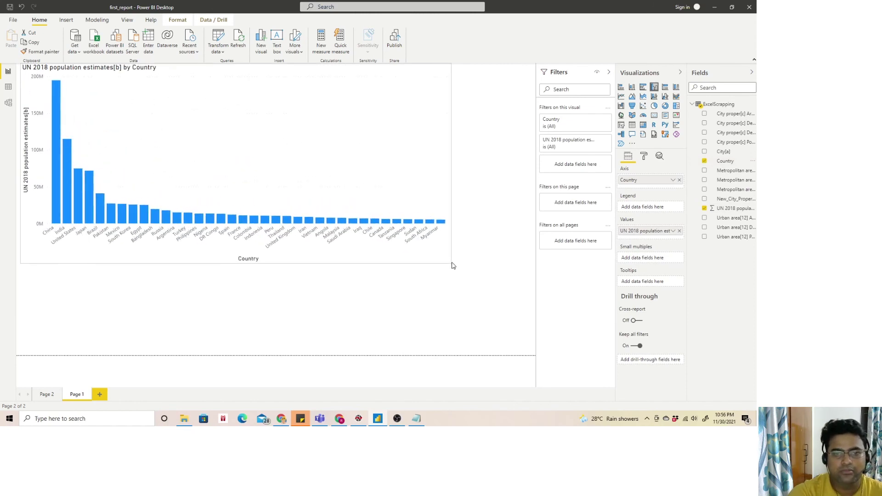
{"action": "right_click", "coordinate": [236, 164]}
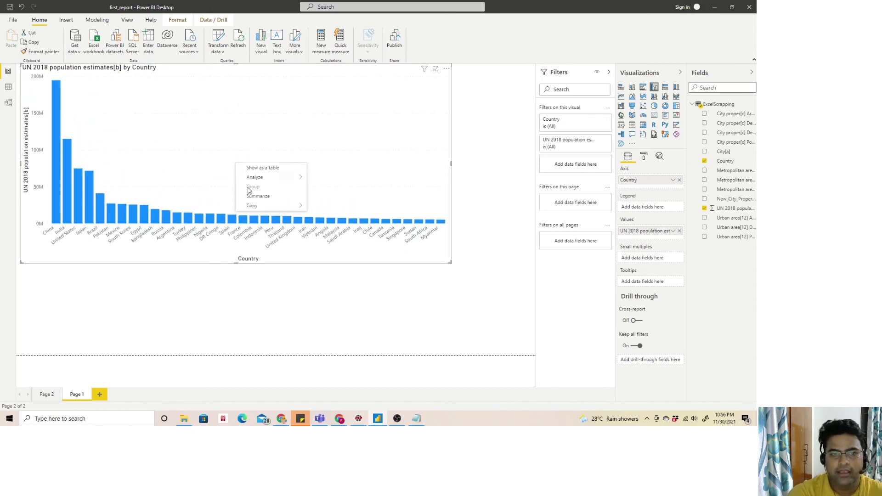
{"action": "left_click", "coordinate": [252, 197]}
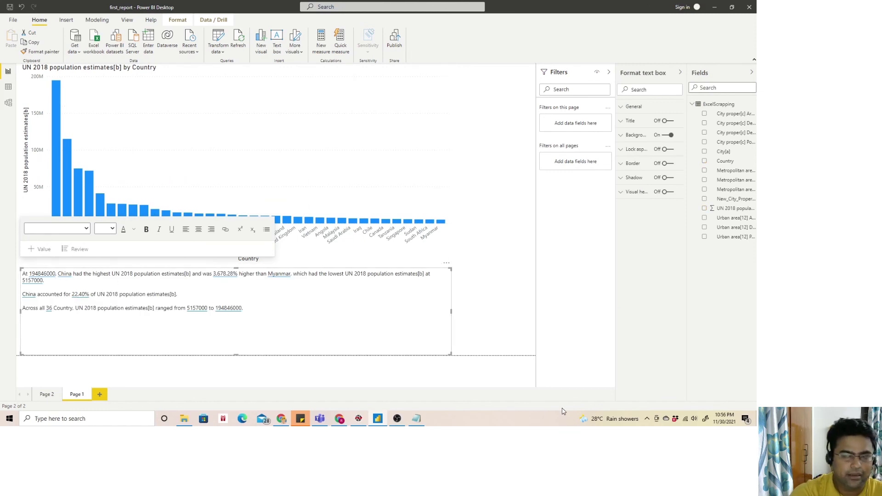
- On another new page, create an enlarged map of Country with City[a] as the legend, and return to Page 2
{"action": "left_click", "coordinate": [100, 395]}
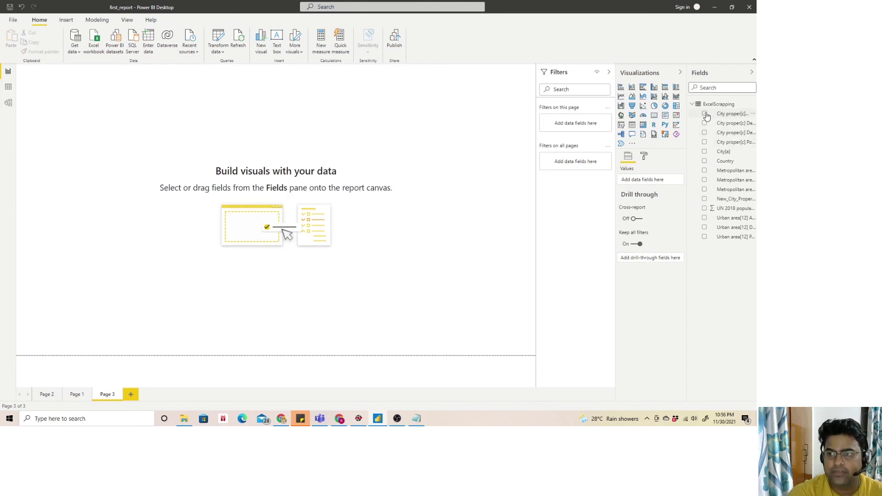
{"action": "left_click", "coordinate": [705, 161]}
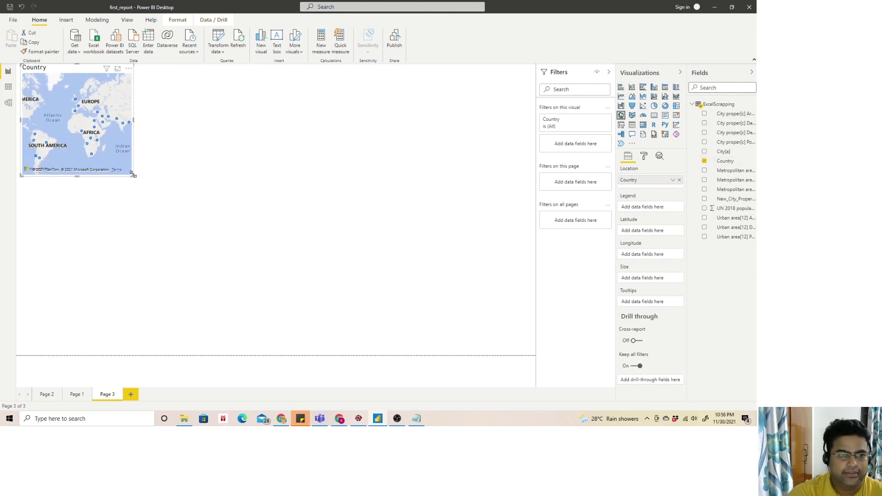
{"action": "left_click_drag", "start_coordinate": [133, 176], "coordinate": [405, 293]}
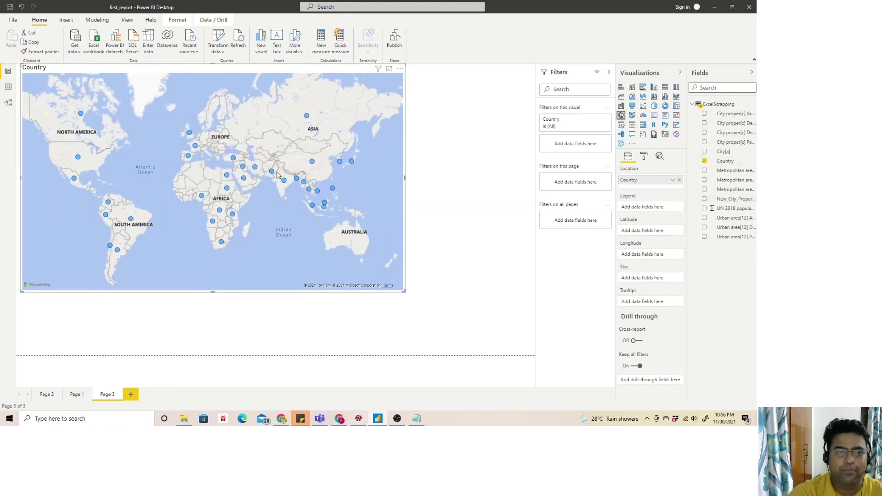
{"action": "left_click", "coordinate": [705, 151]}
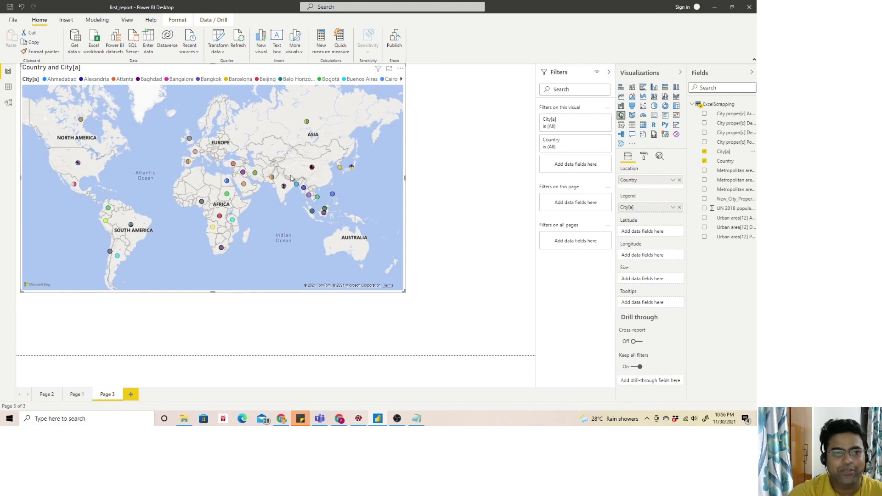
{"action": "left_click", "coordinate": [46, 395]}
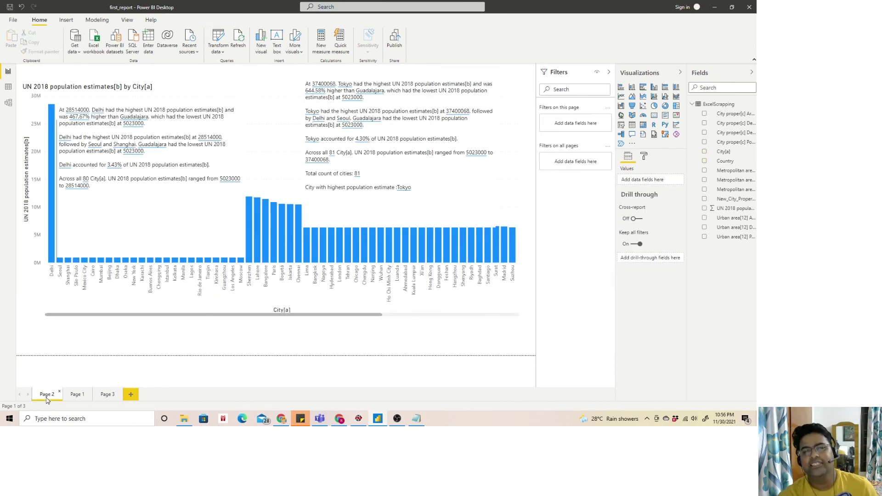